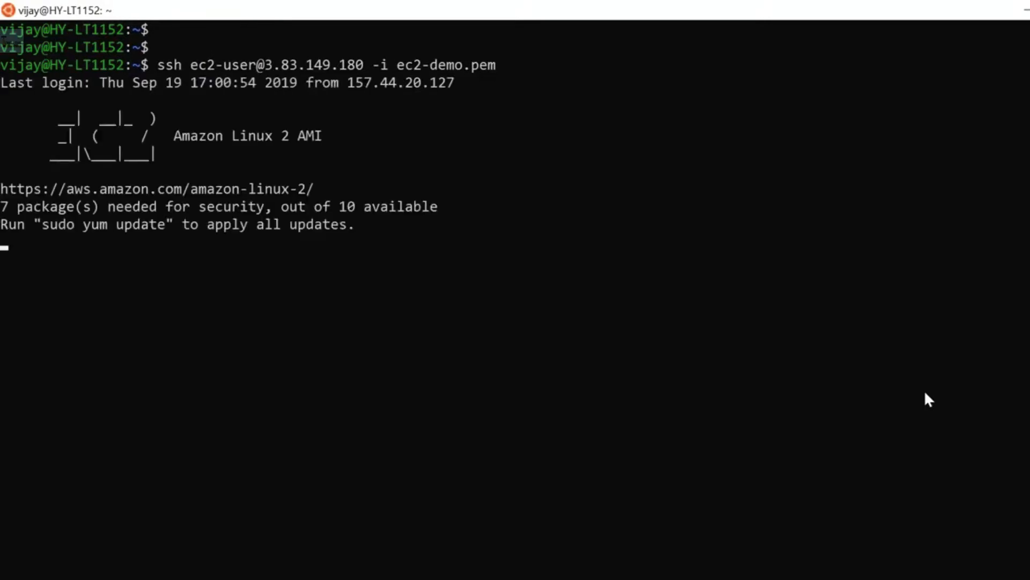
# End the SSH session on the EC2 instance with the exit command.
pyautogui.press('Return')
pyautogui.press('Return')
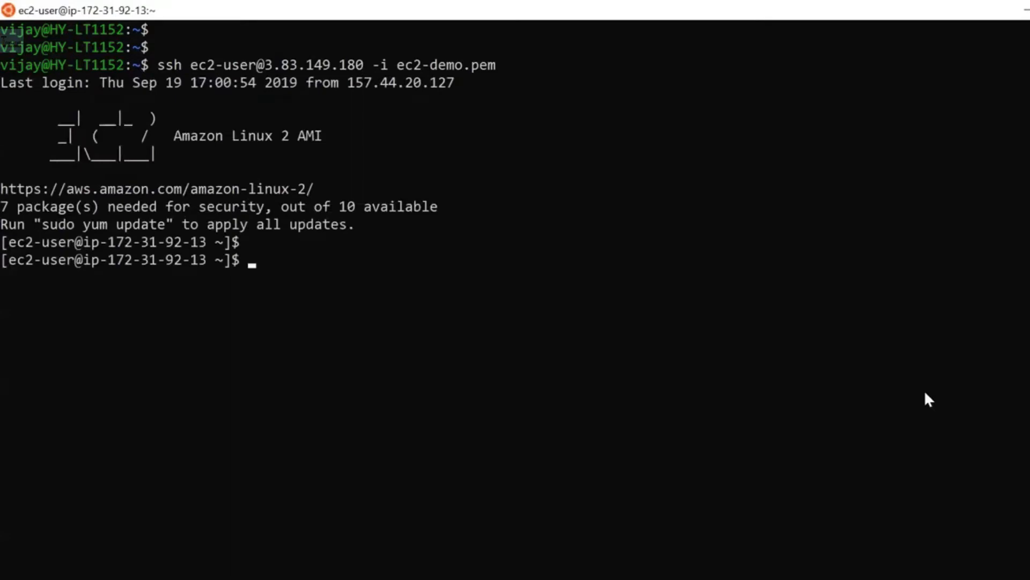
pyautogui.write('exit')
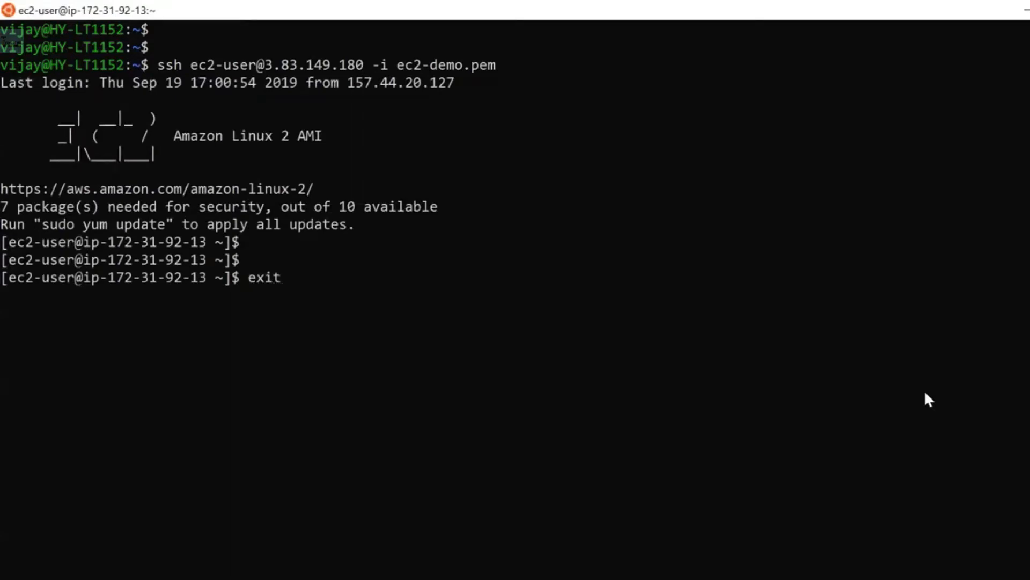
pyautogui.press('Return')
# Switch to the AWS console in Chrome and open the inbound rules of the instance's SG-Demo security group.
pyautogui.hotkey('alt', 'Tab')
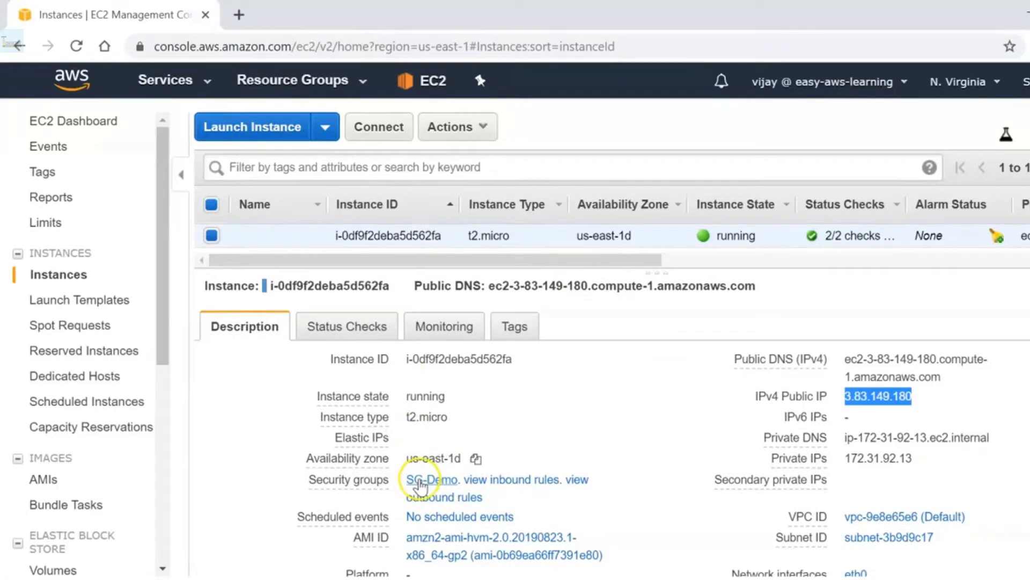
pyautogui.click(419, 486)
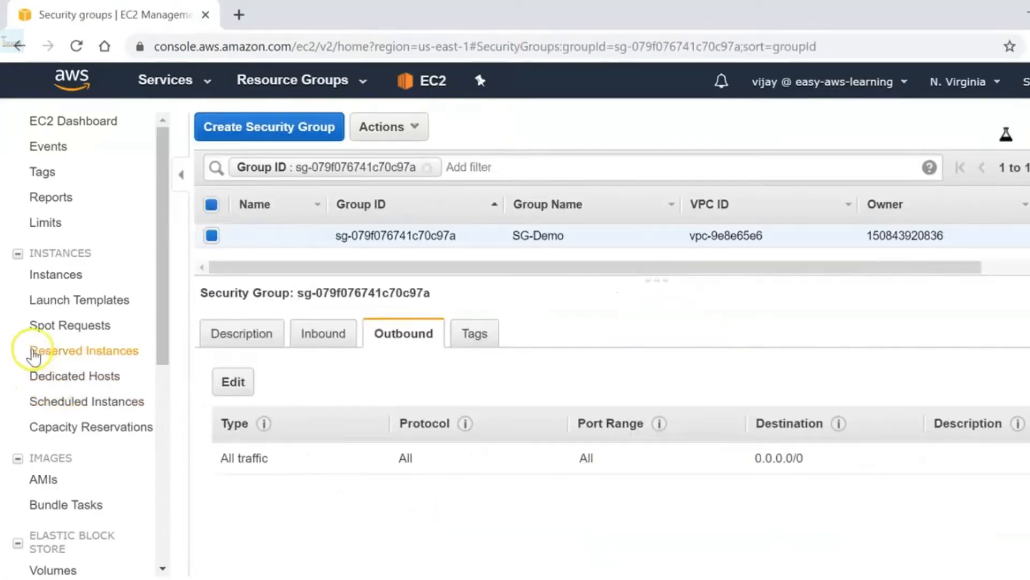
pyautogui.scroll(-7, 34, 356)
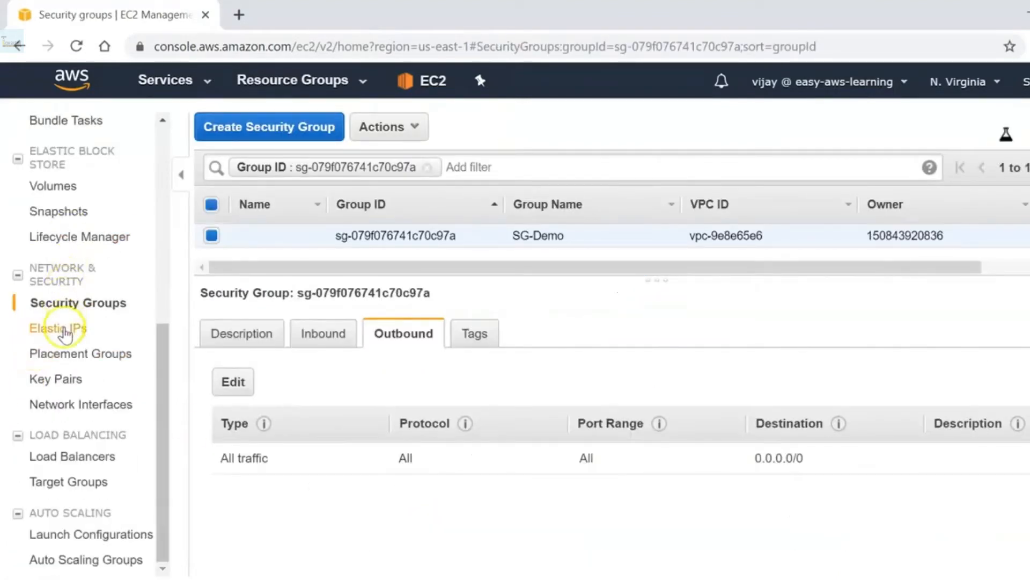
pyautogui.scroll(7, 54, 413)
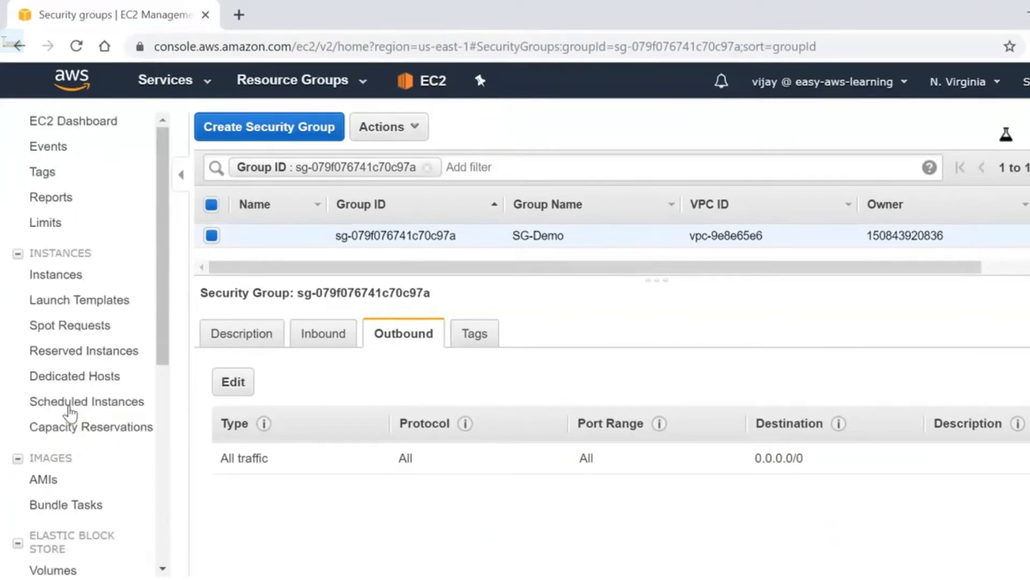
pyautogui.scroll(-7, 38, 405)
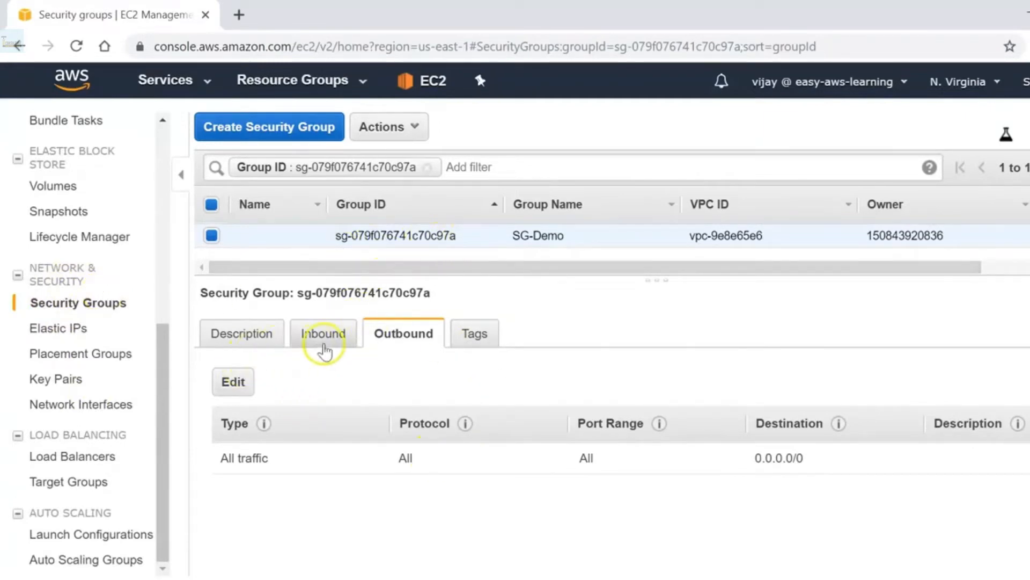
pyautogui.click(324, 347)
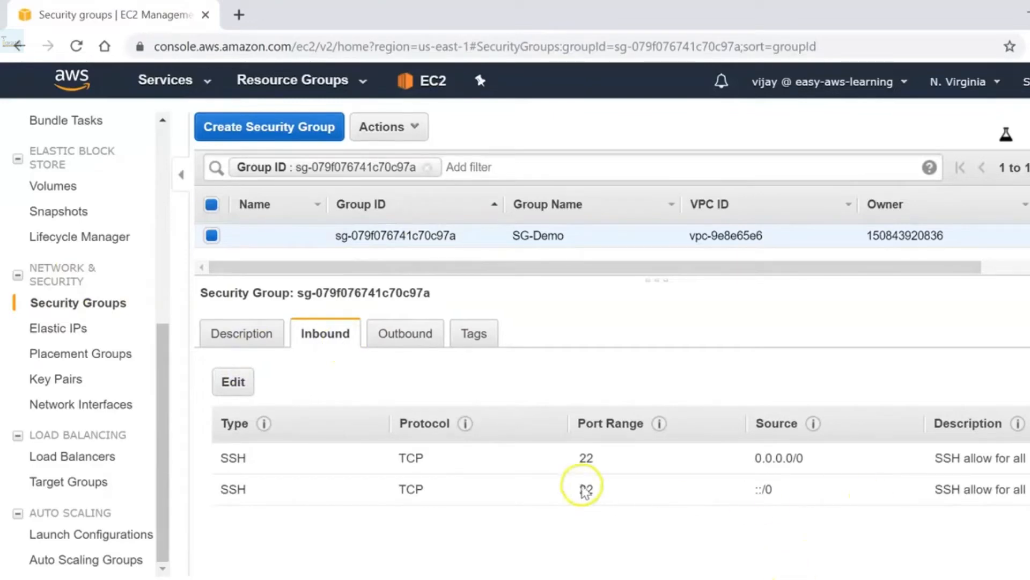
# Delete both SSH inbound rules from the SG-Demo security group and save the rule set.
pyautogui.click(223, 392)
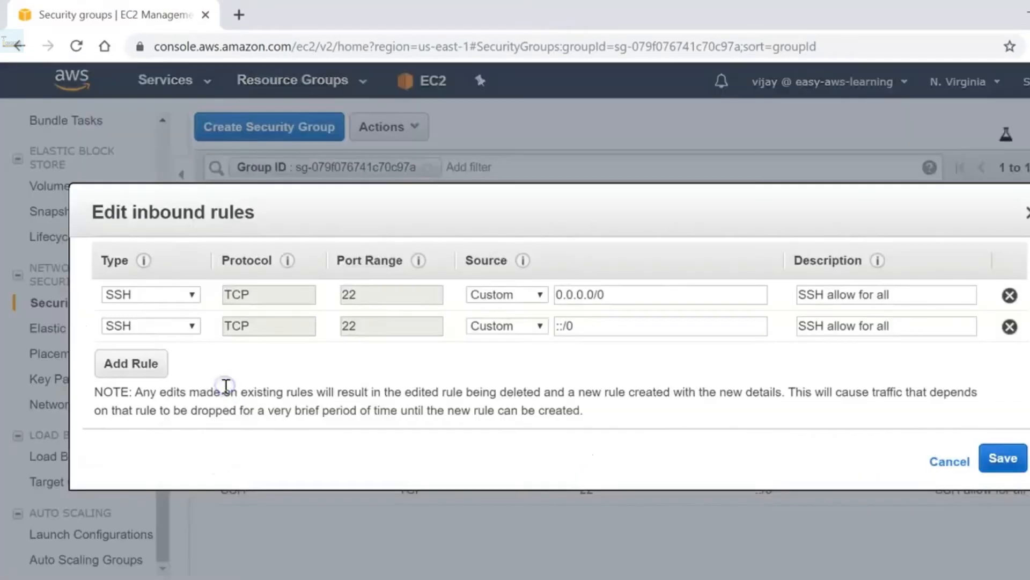
pyautogui.click(1007, 295)
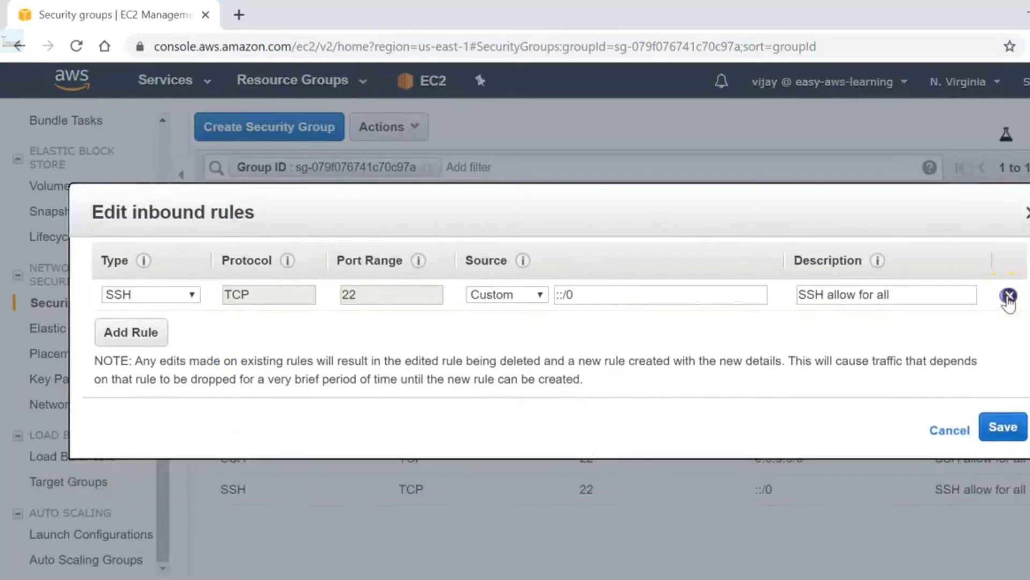
pyautogui.click(1007, 294)
pyautogui.click(915, 429)
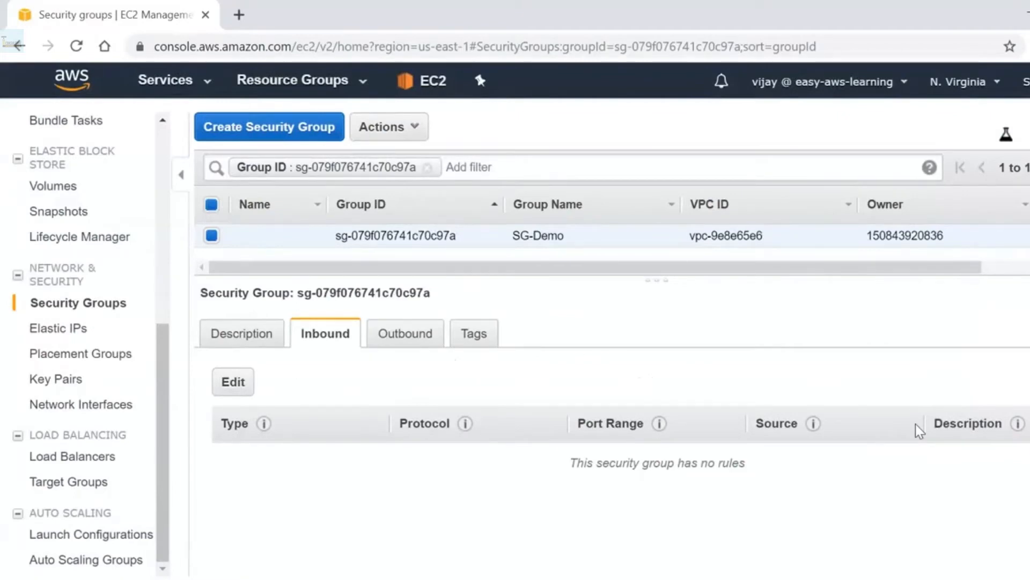
pyautogui.click(393, 336)
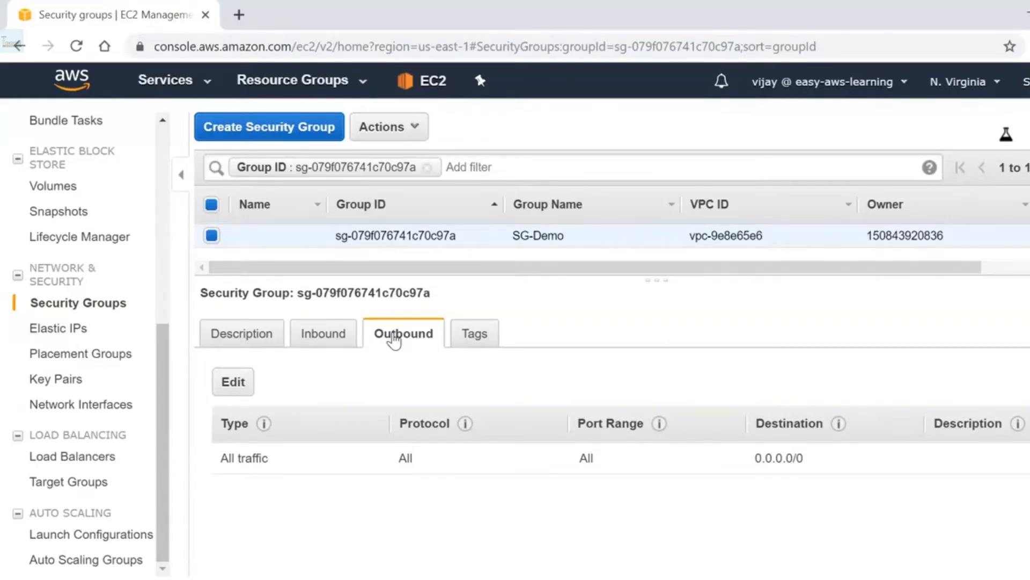
pyautogui.hotkey('alt', 'Tab')
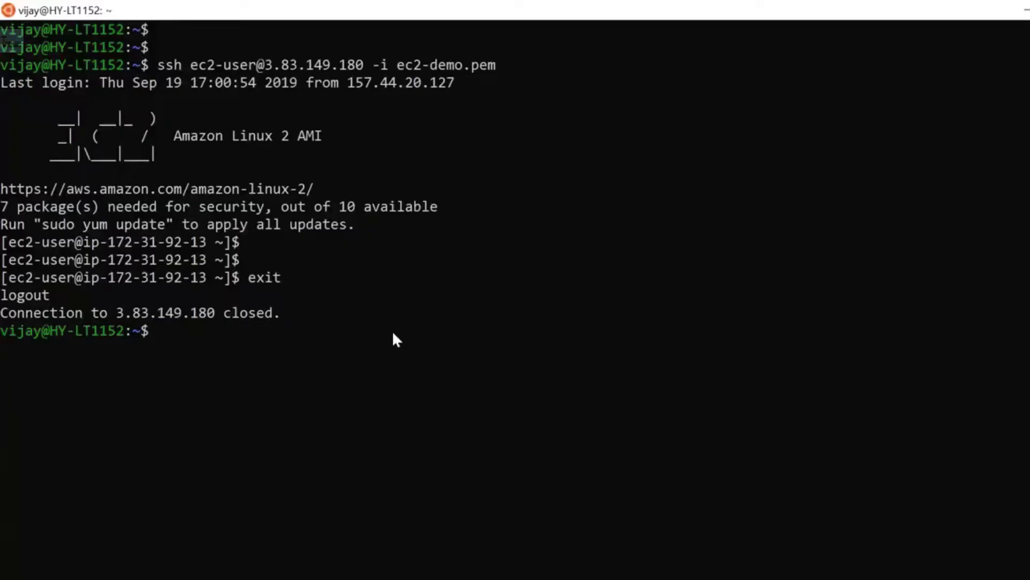
pyautogui.press('Up')
pyautogui.press('Return')
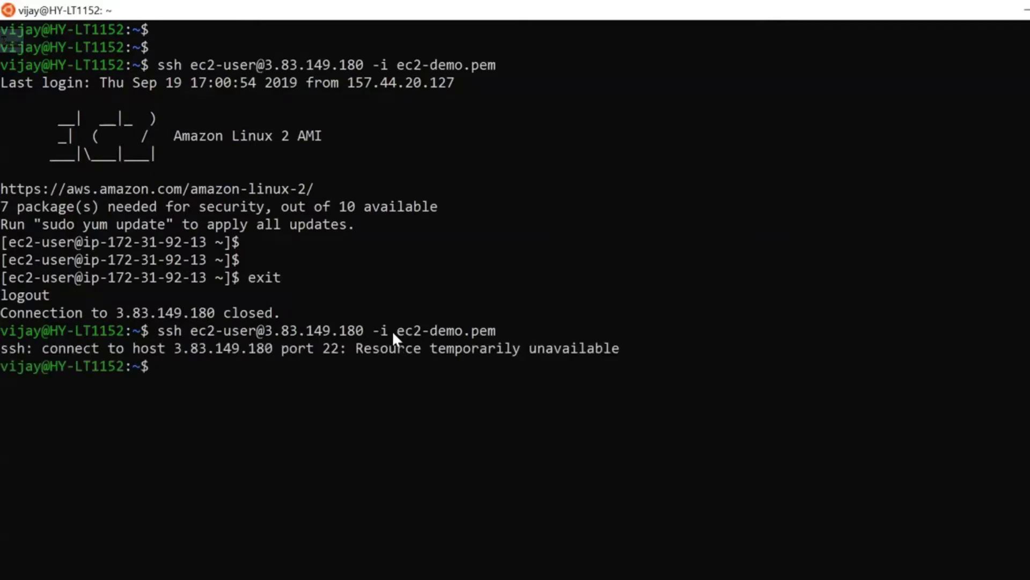
# Switch back to the AWS console and open SG-Demo's inbound rules for editing.
pyautogui.hotkey('alt', 'Tab')
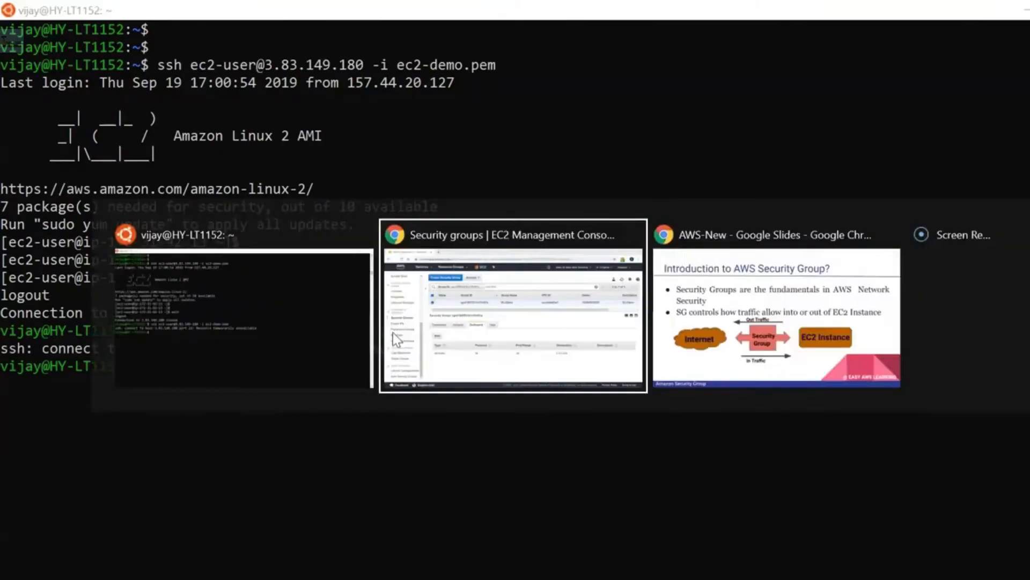
pyautogui.click(308, 337)
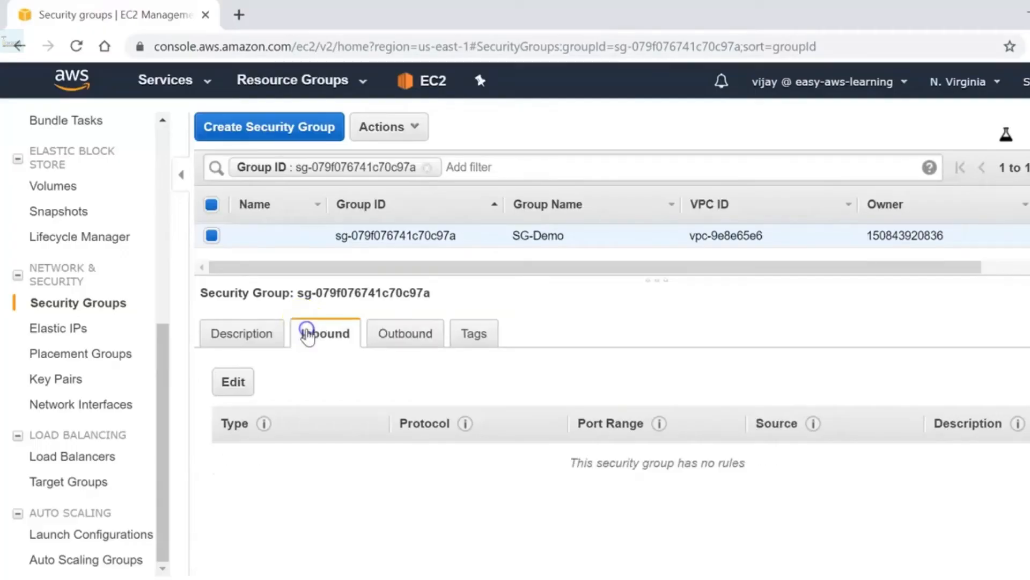
pyautogui.click(233, 389)
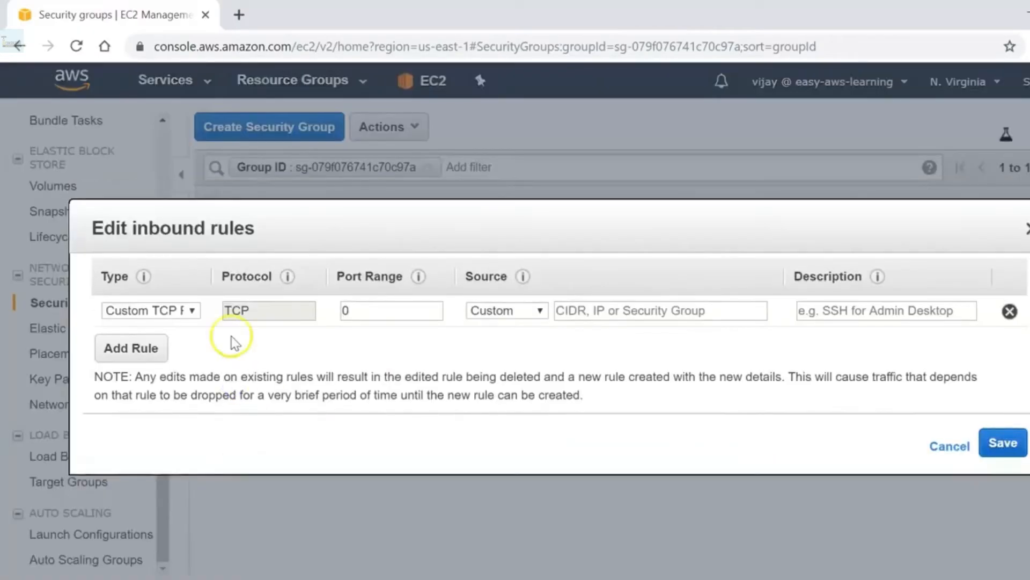
# Browse the available rule types and try Custom Protocol for the new inbound rule.
pyautogui.click(166, 310)
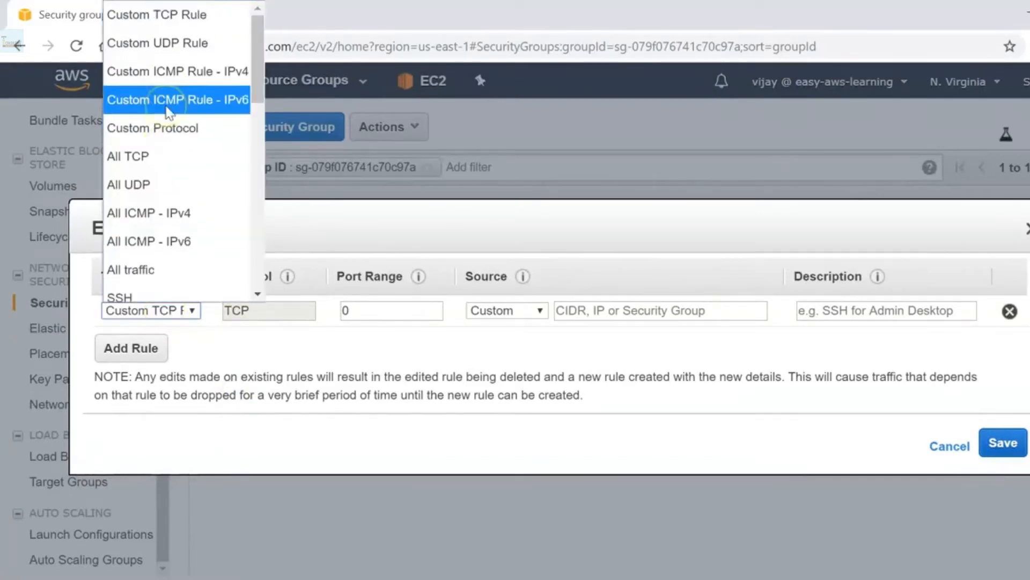
pyautogui.scroll(-5, 169, 113)
pyautogui.scroll(-3, 170, 113)
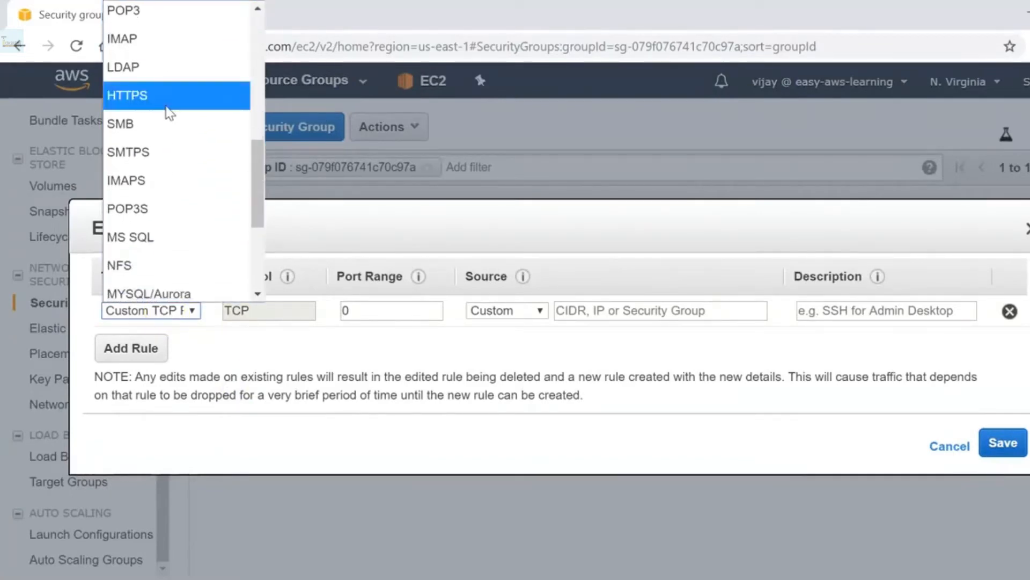
pyautogui.scroll(7, 170, 112)
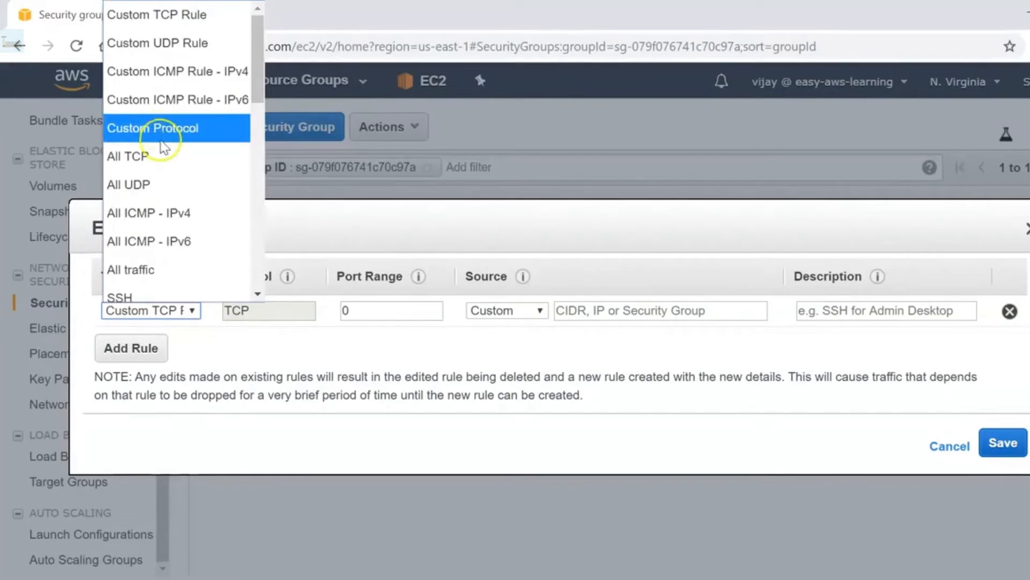
pyautogui.click(166, 129)
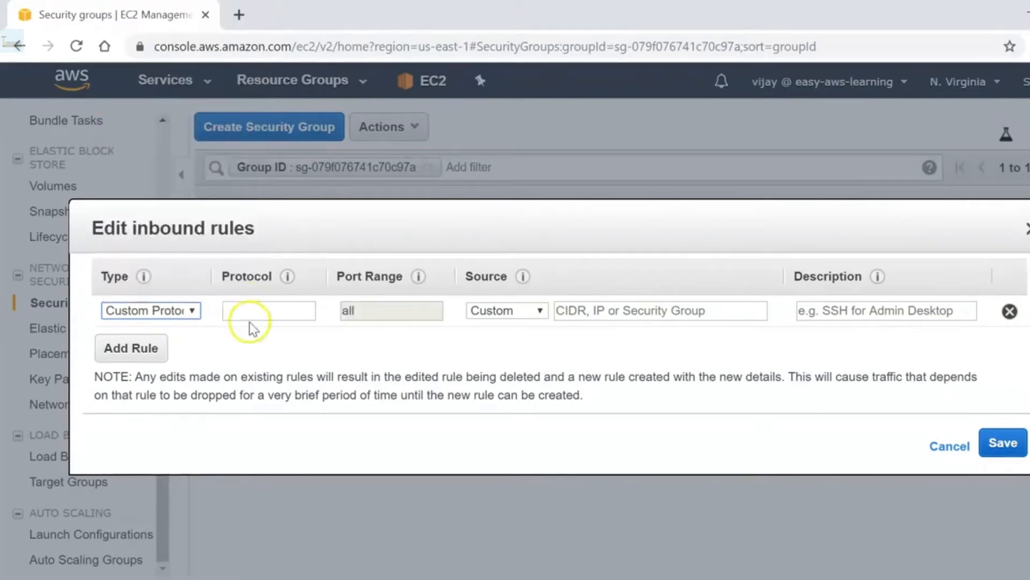
pyautogui.click(264, 310)
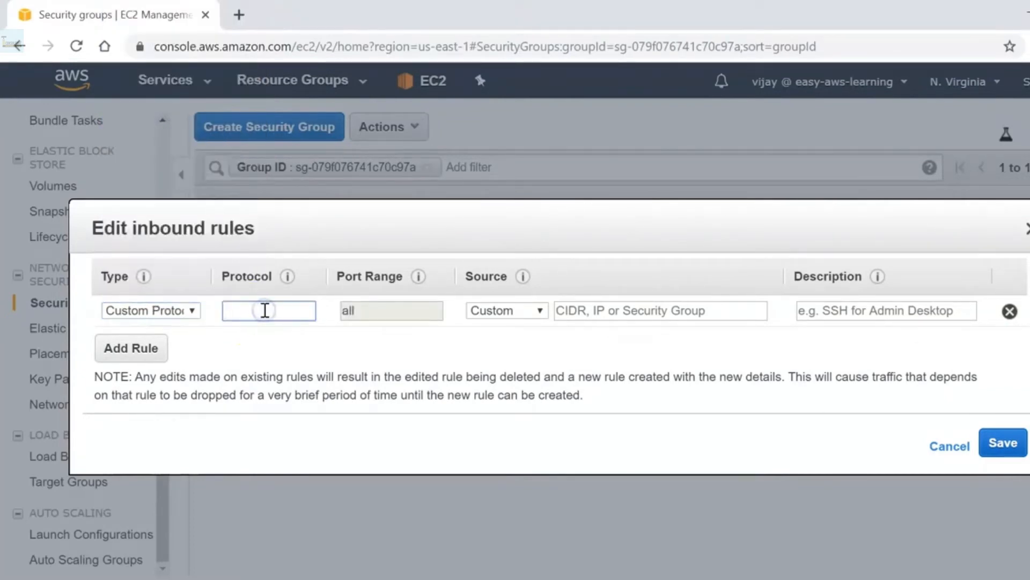
# Set the new inbound rule's type to SSH and its source to Anywhere.
pyautogui.click(193, 310)
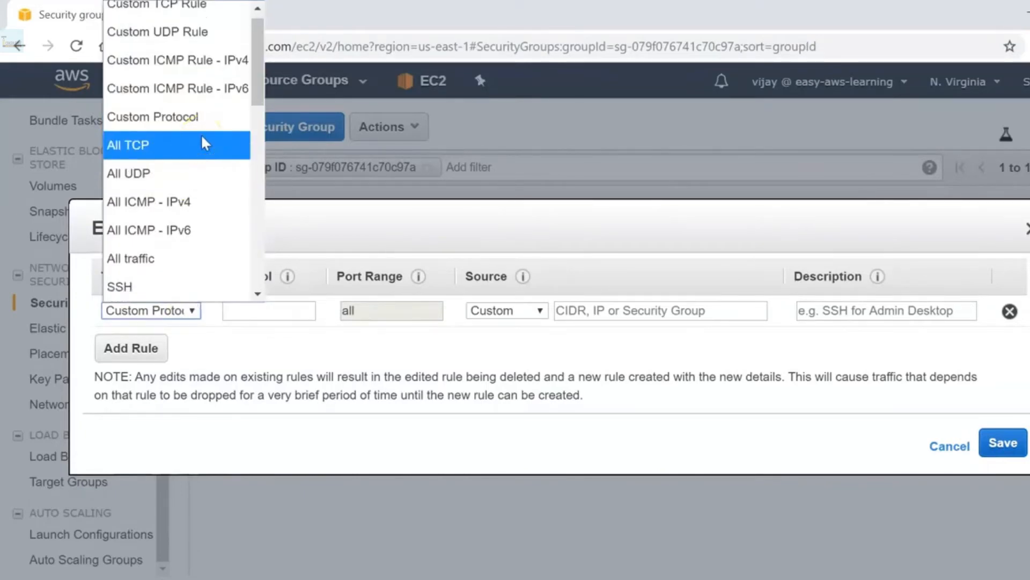
pyautogui.scroll(-2, 206, 141)
pyautogui.click(182, 186)
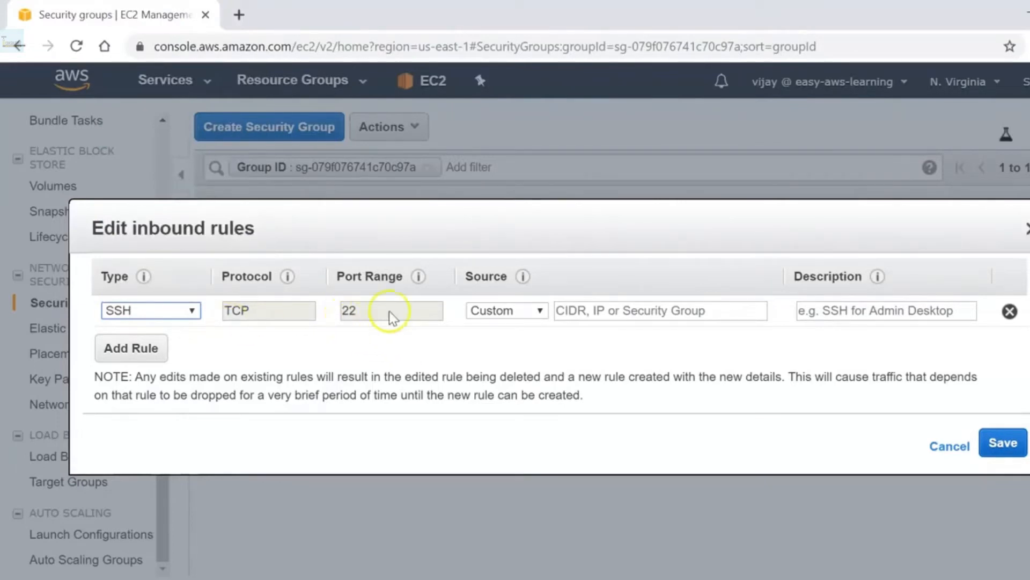
pyautogui.click(516, 321)
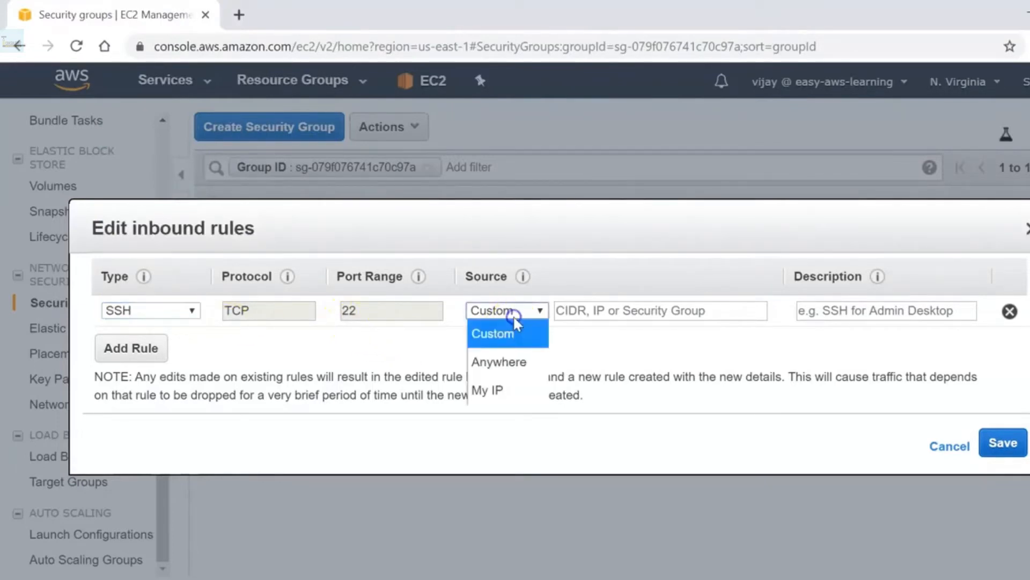
pyautogui.click(513, 352)
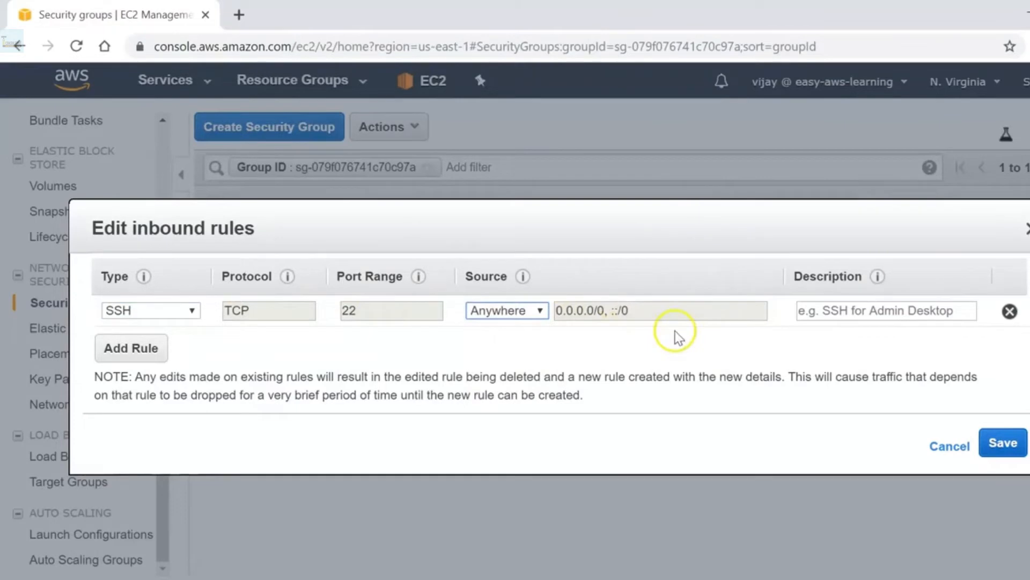
# Enter "SSH allow from all" as the inbound rule's description and save the rule.
pyautogui.click(821, 310)
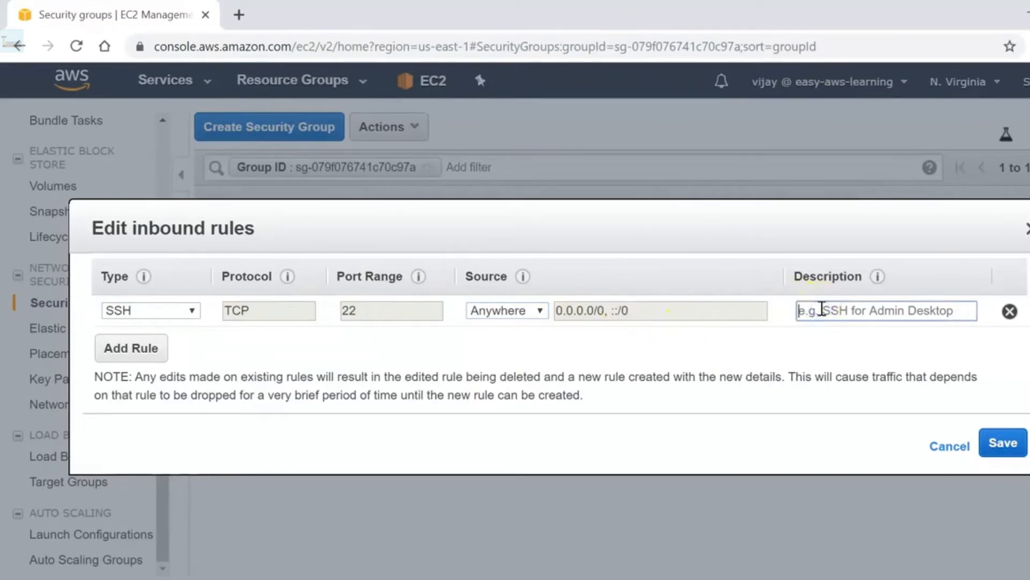
pyautogui.write('SSH')
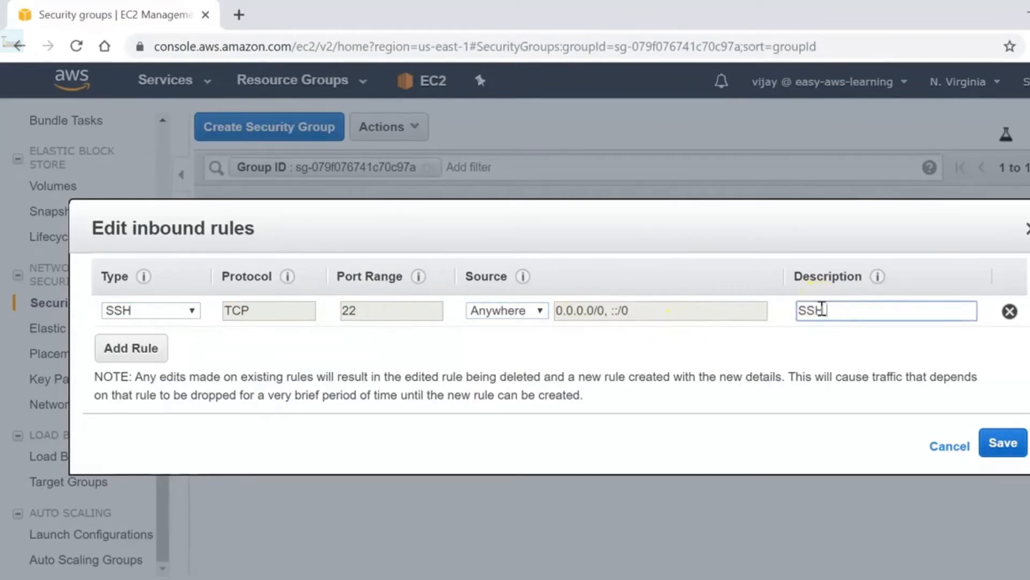
pyautogui.write(' allow from all')
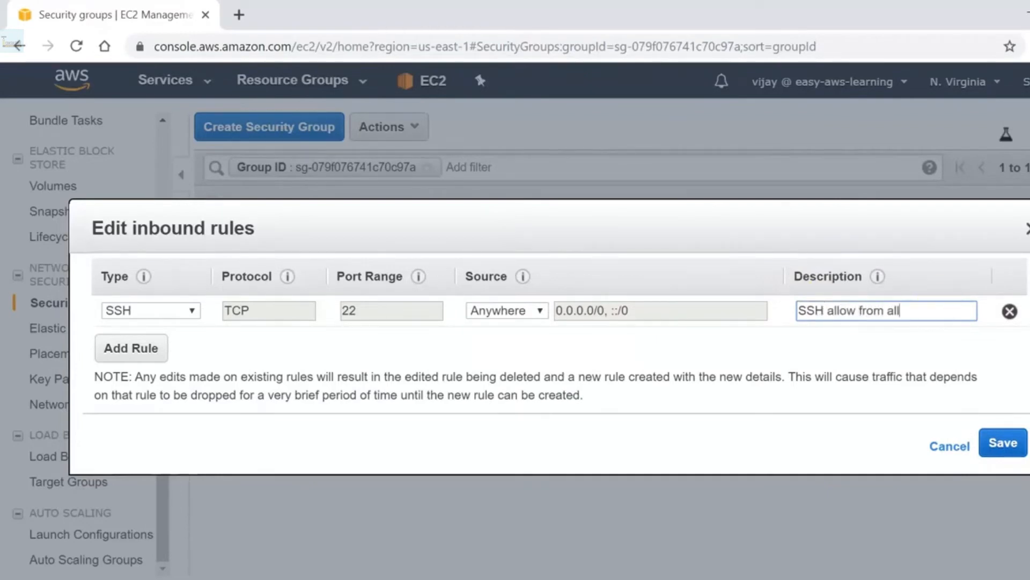
pyautogui.click(1014, 446)
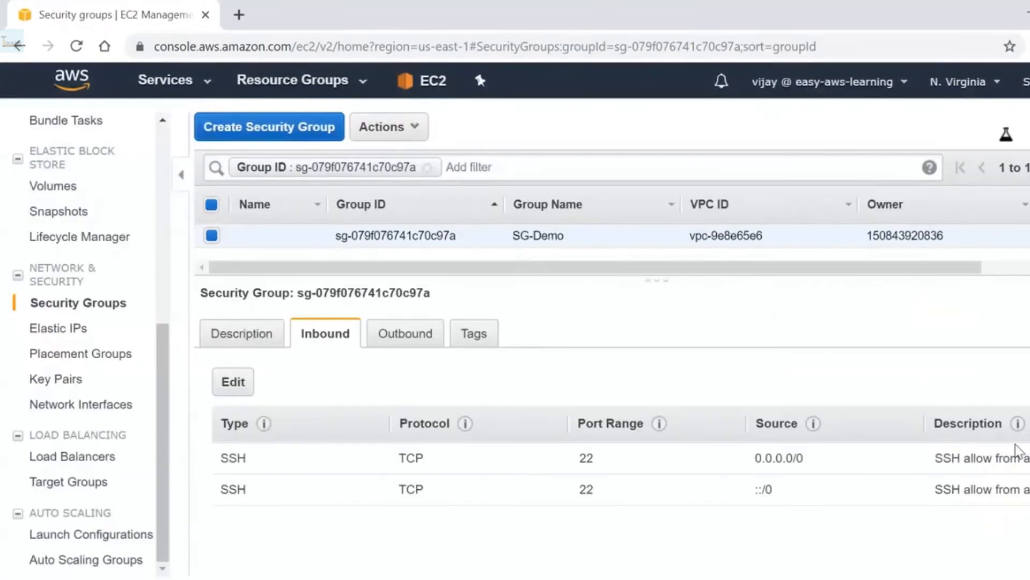
pyautogui.hotkey('alt', 'Tab')
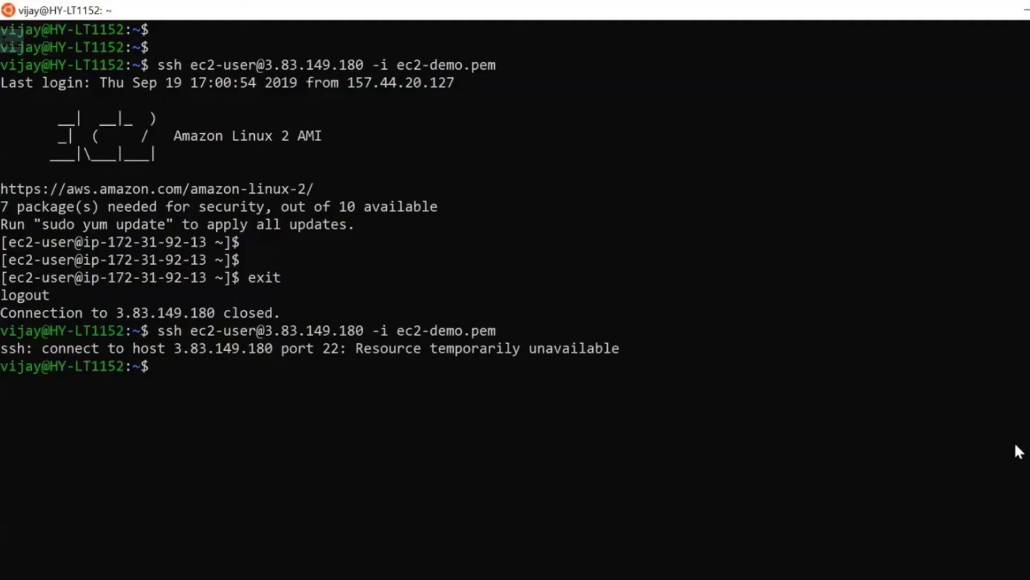
pyautogui.press('Up')
pyautogui.press('Return')
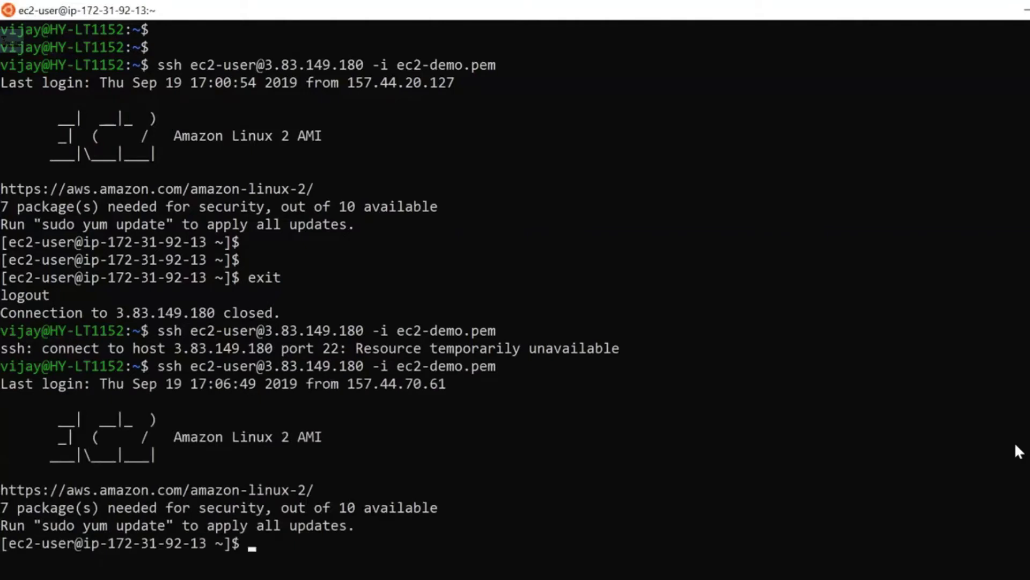
# Clear the terminal screen in the remote EC2 session.
pyautogui.press('Return')
pyautogui.press('Return')
pyautogui.write('c')
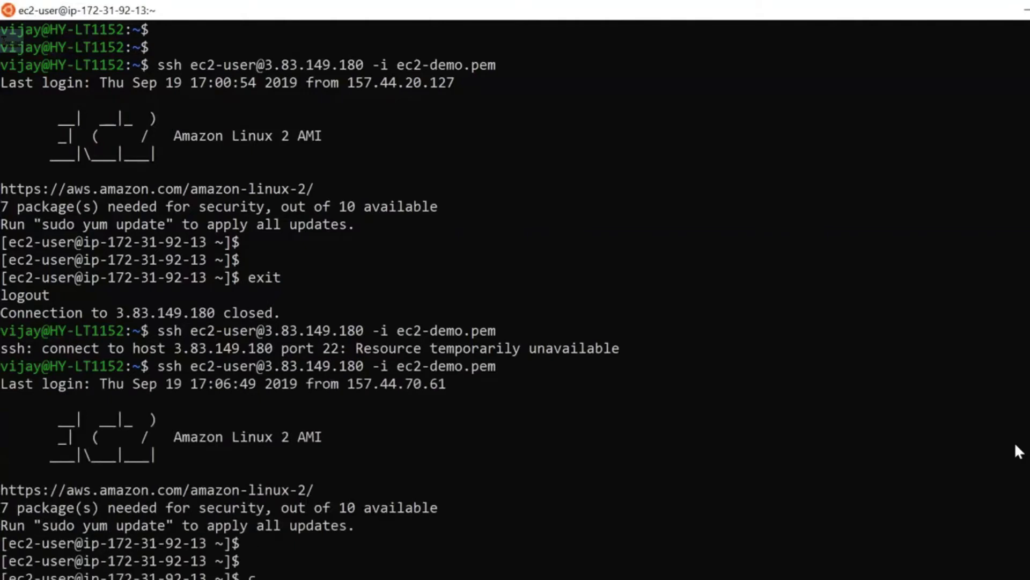
pyautogui.write('lear')
pyautogui.press('Return')
pyautogui.press('Return')
pyautogui.press('Return')
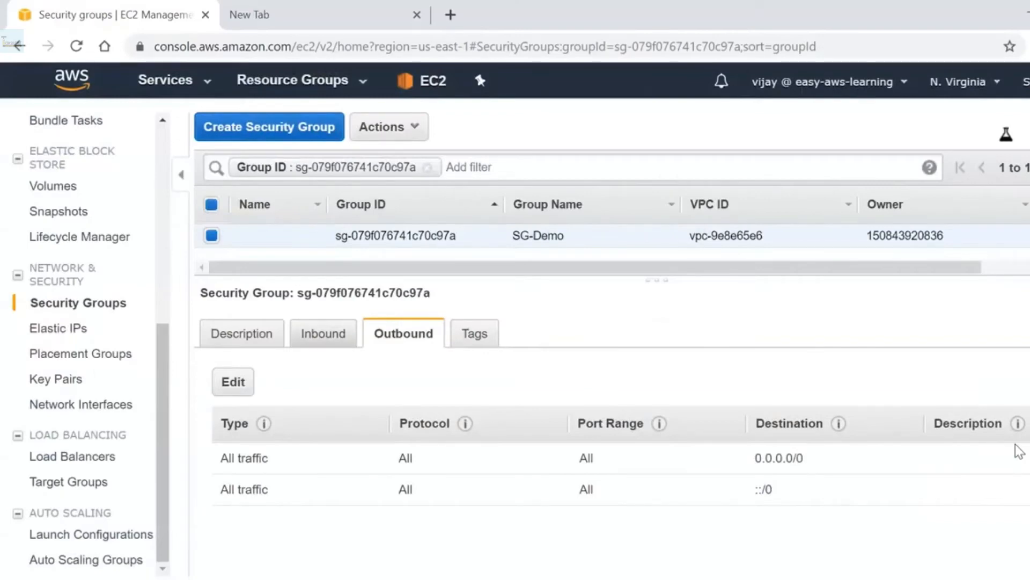
# Review SG-Demo's inbound rules and open its outbound rules for editing.
pyautogui.click(323, 333)
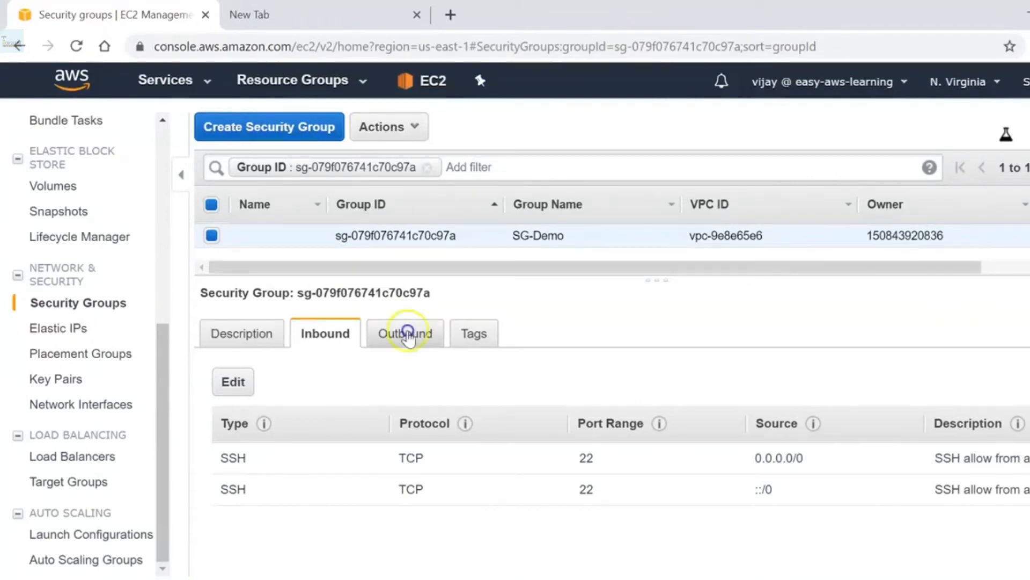
pyautogui.click(408, 335)
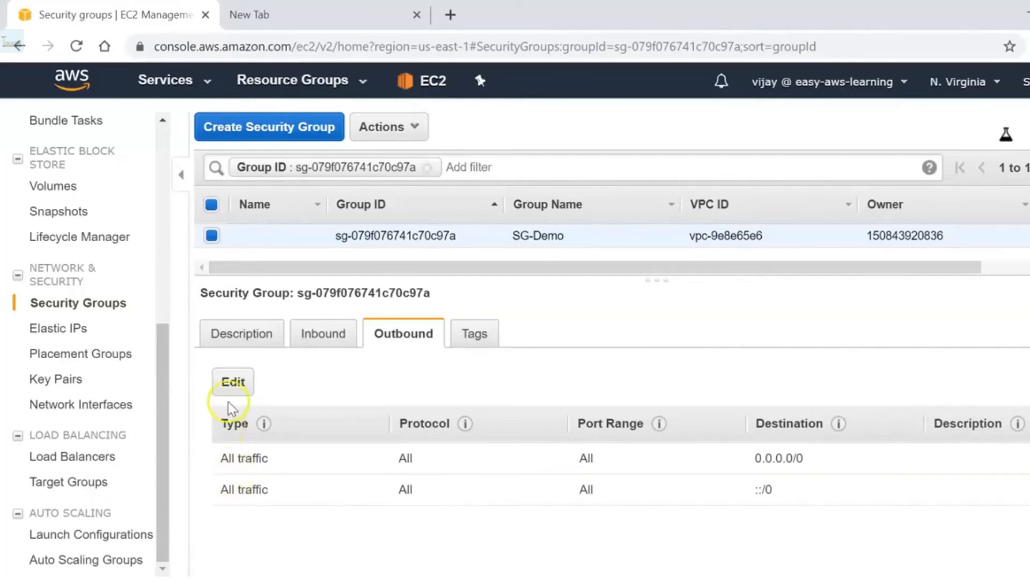
pyautogui.click(235, 387)
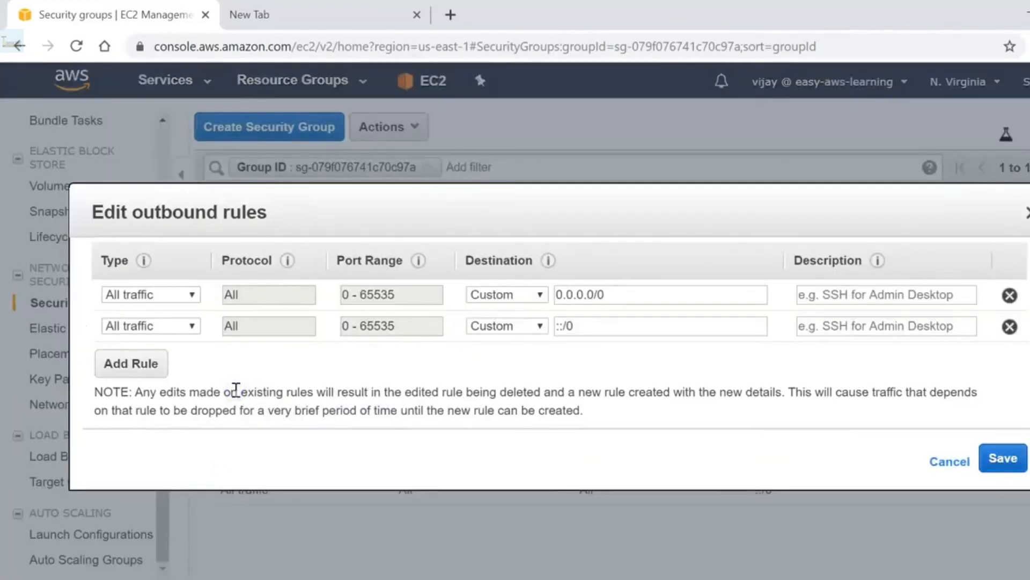